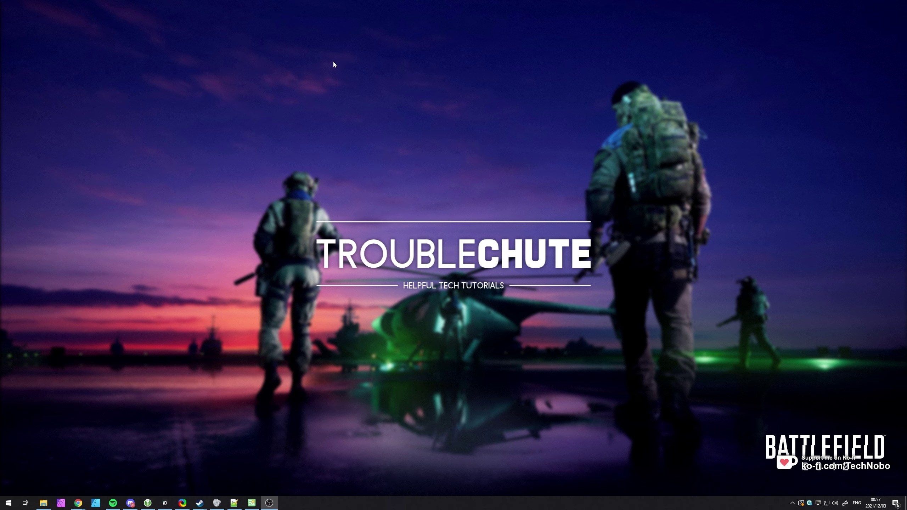
- Launch Battlefield 2042 and wait for its main menu with All-Out Warfare, Hazard Zone and Portal
key(alt+Tab)
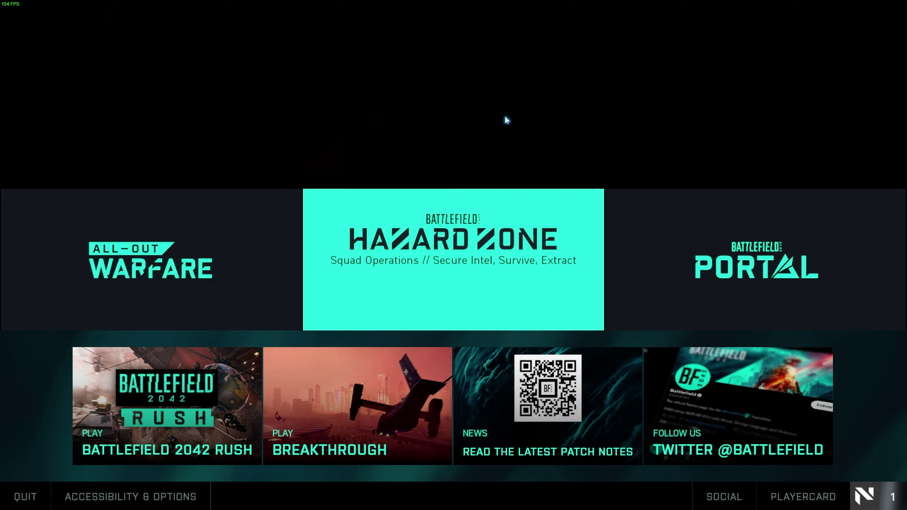
- Restore the Mouse & Keyboard On Foot settings to their defaults
key(Escape)
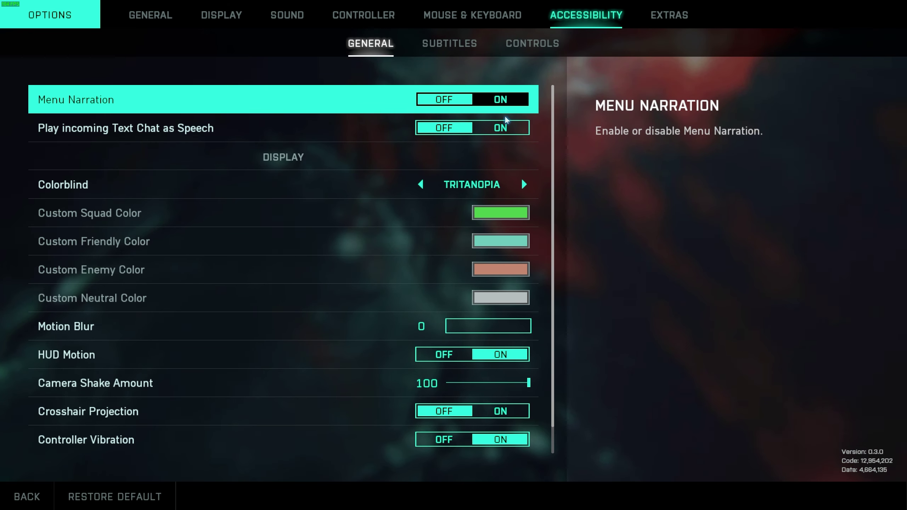
click(491, 14)
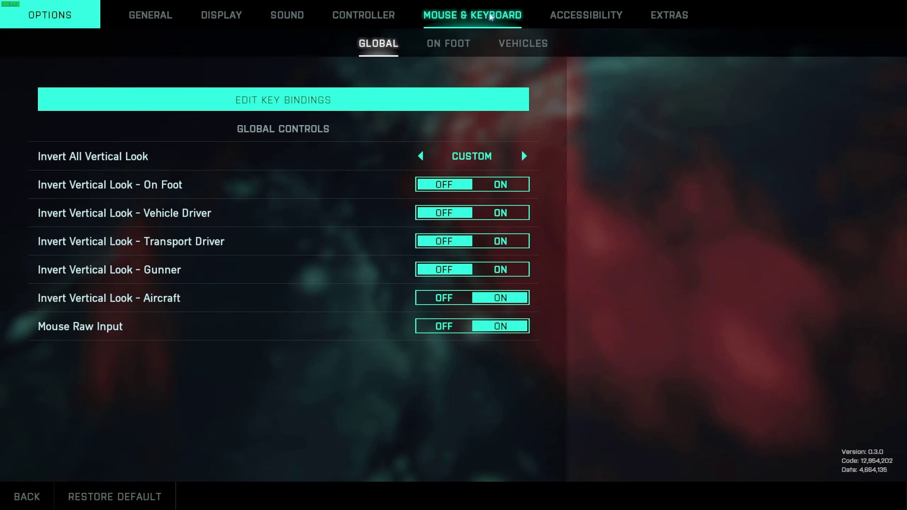
click(451, 44)
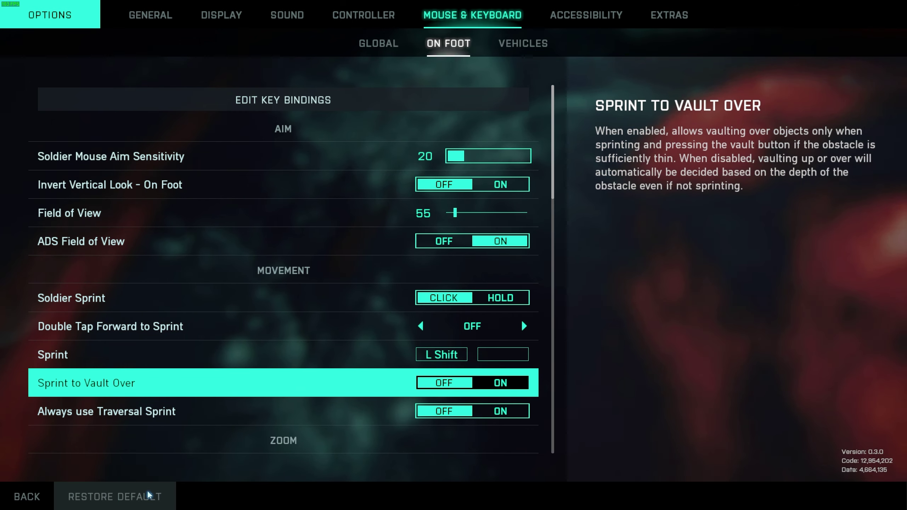
click(97, 495)
click(455, 211)
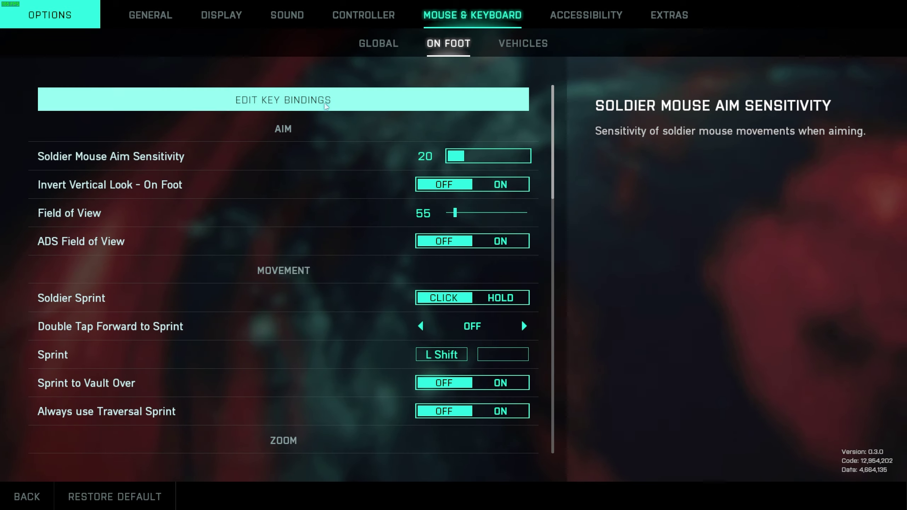
- Restore the General key bindings to their defaults
click(325, 102)
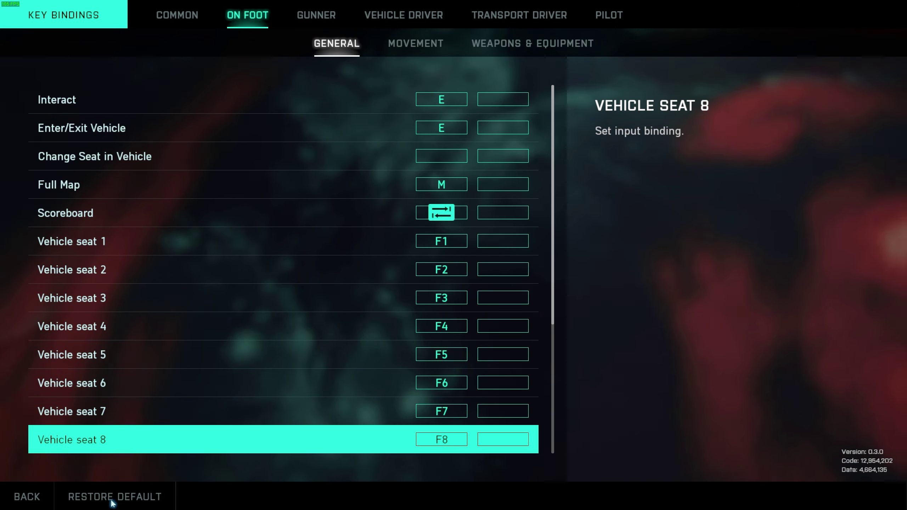
click(93, 496)
click(437, 197)
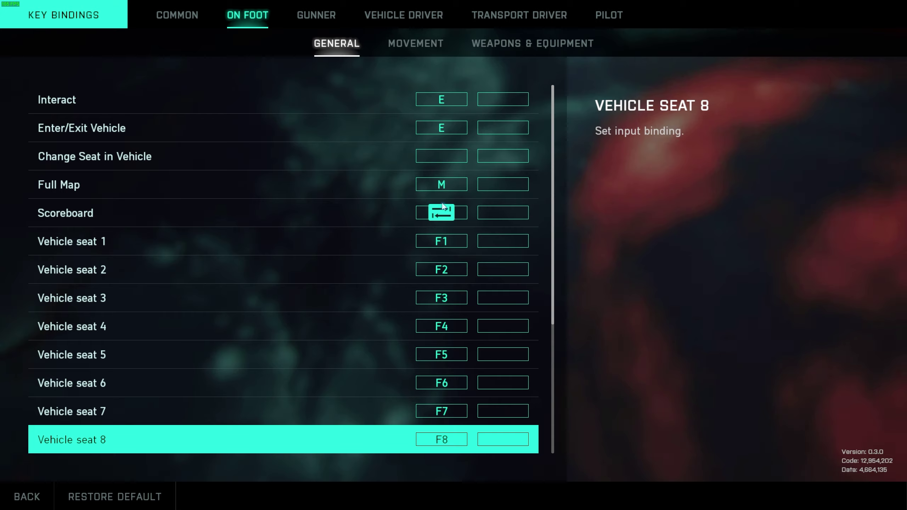
key(Escape)
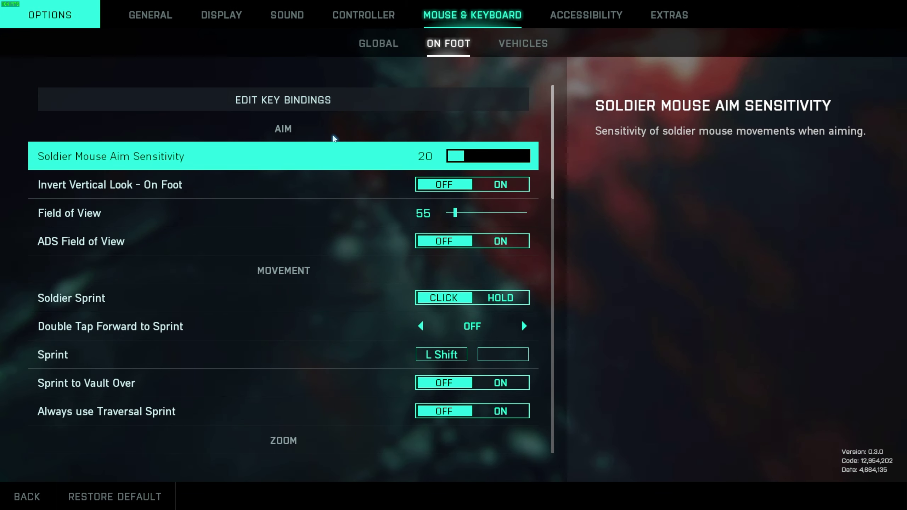
- Turn ADS Field of View on, leave the options and quit the game
click(511, 246)
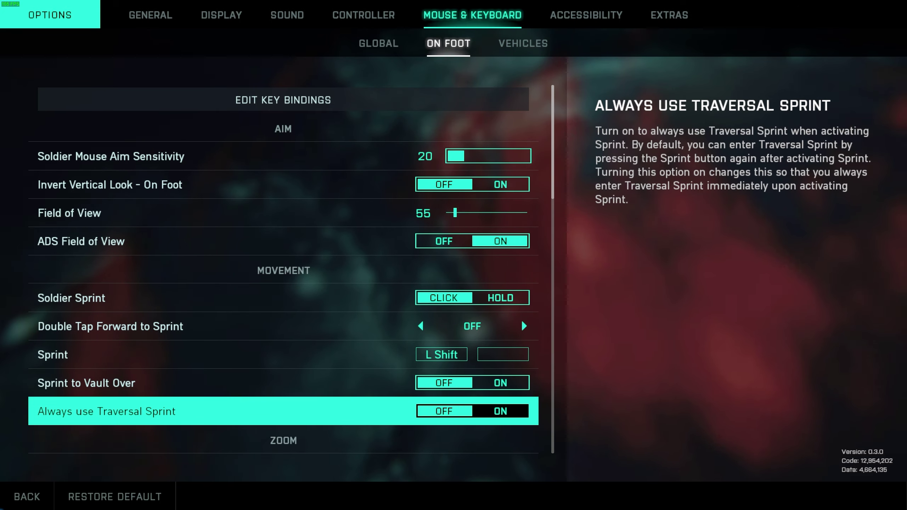
key(Escape)
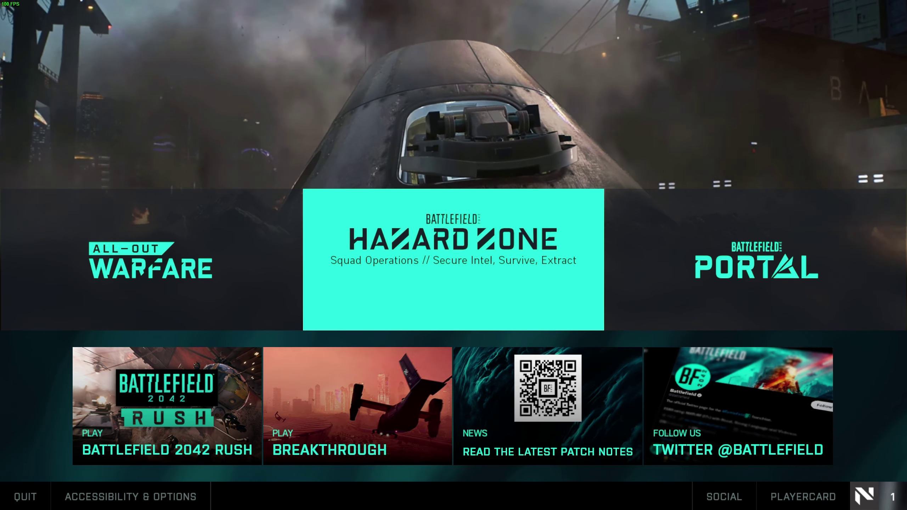
key(Left)
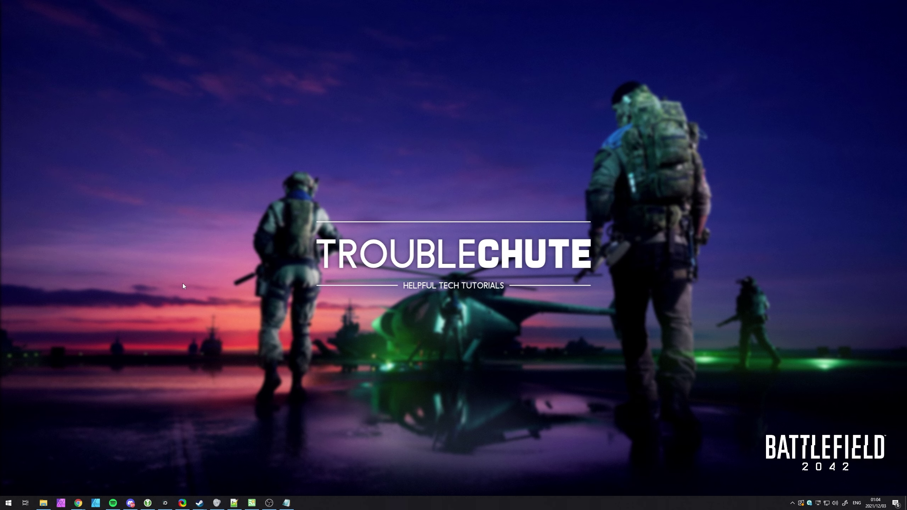
- Browse to Documents > Battlefield 2042 > settings and bring up PROFSAVE_profile's context menu
key(super+e)
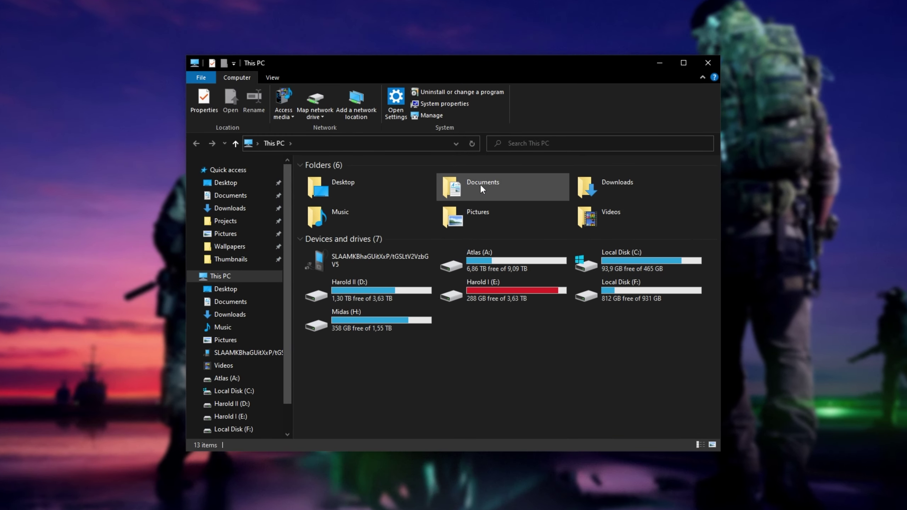
click(471, 184)
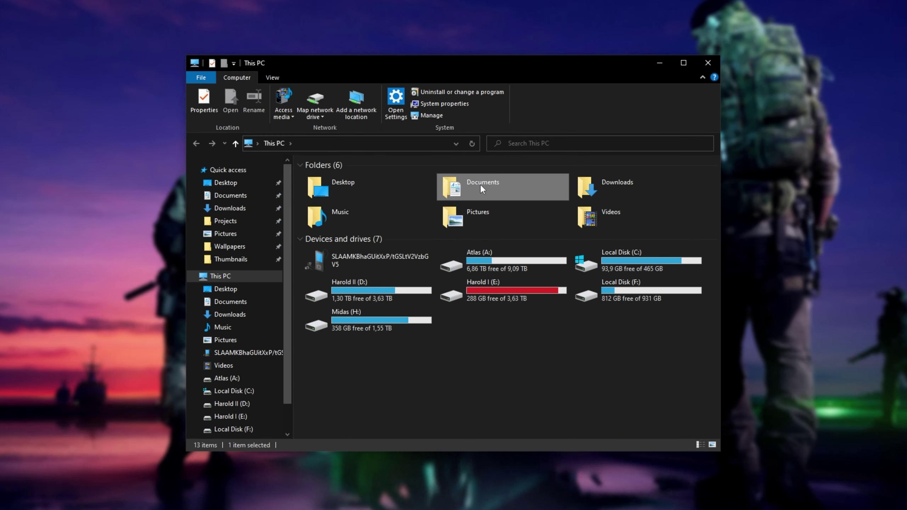
double_click(480, 184)
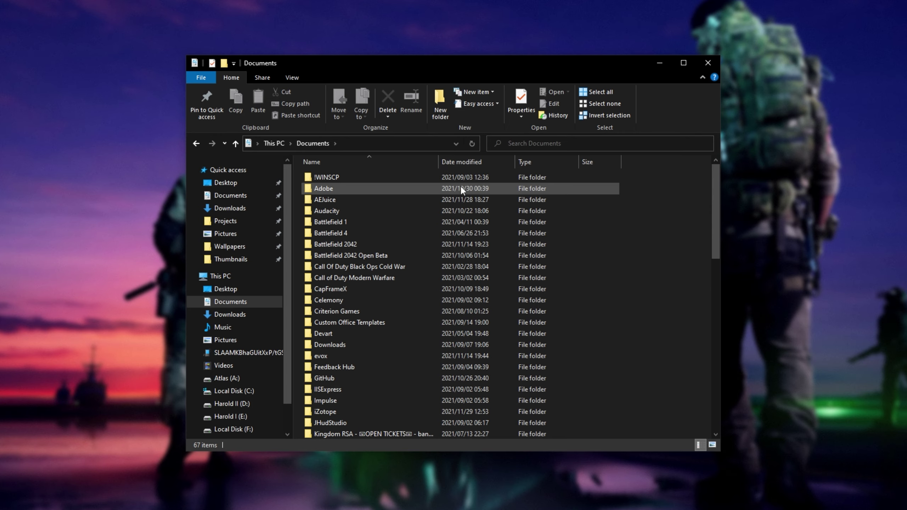
click(439, 242)
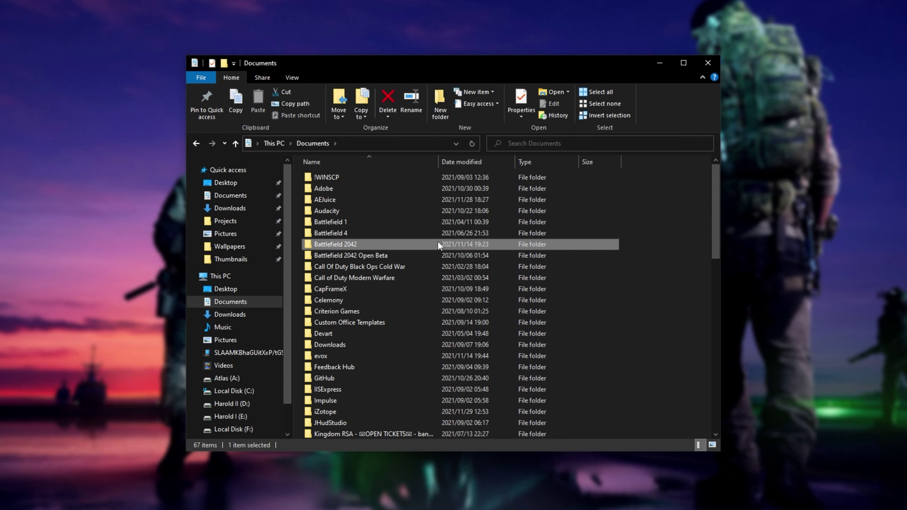
double_click(438, 246)
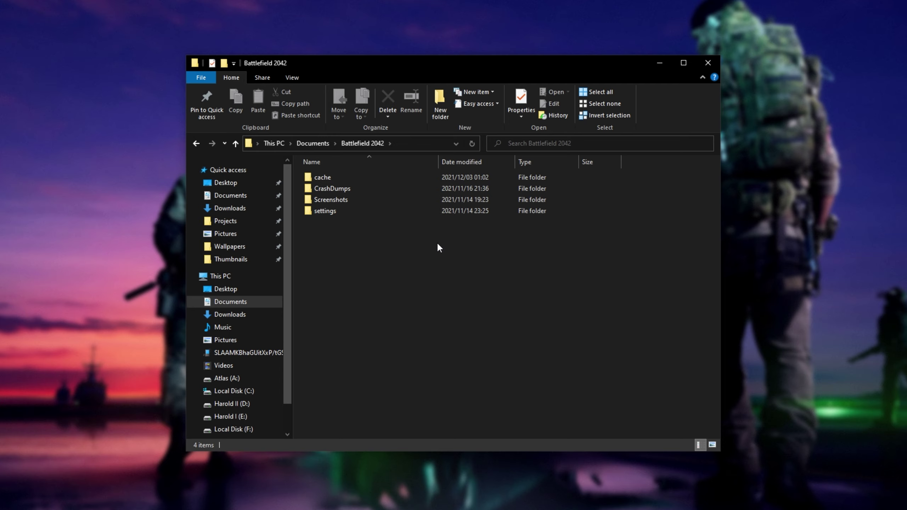
double_click(406, 213)
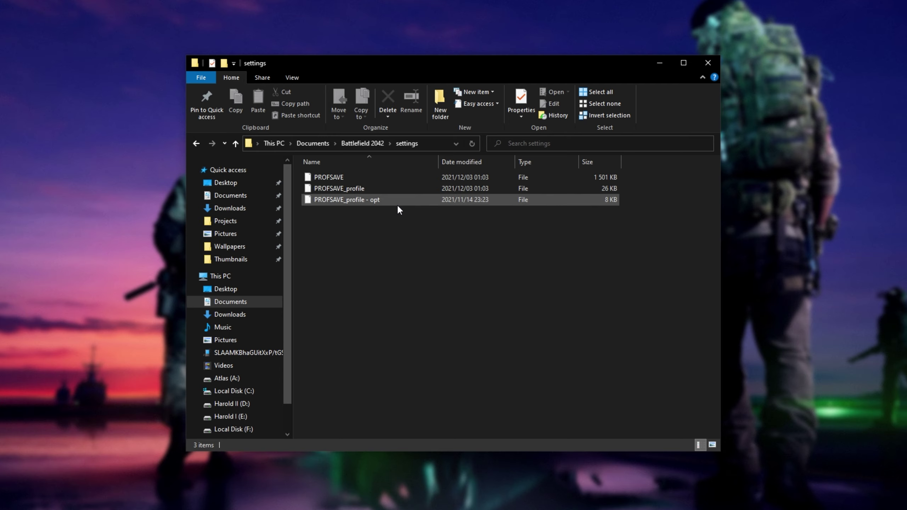
click(370, 188)
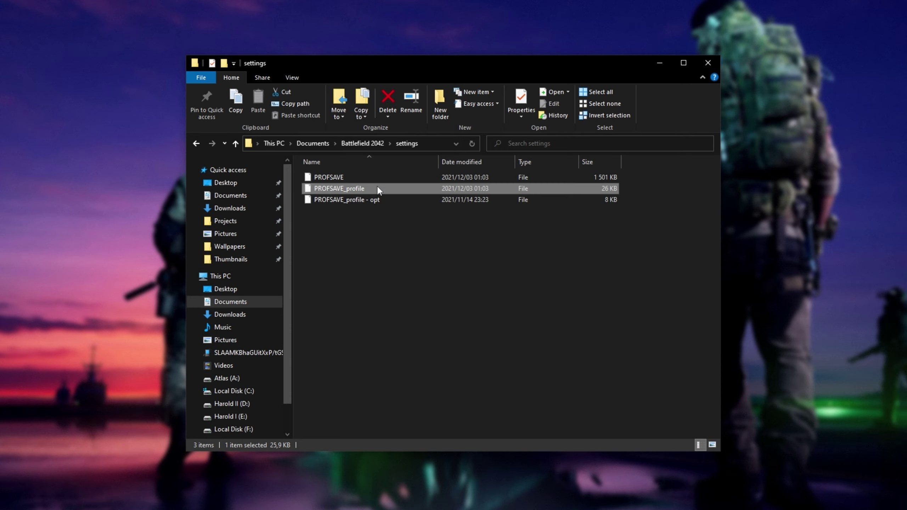
right_click(370, 188)
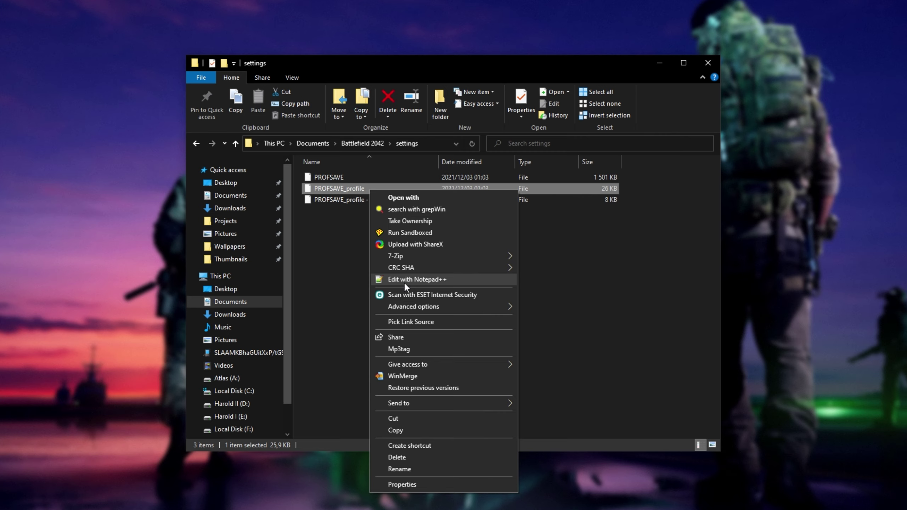
- Open PROFSAVE_profile in Notepad and scroll to locate the ConceptYaw lines
click(424, 196)
scroll(447, 195, down, 3)
double_click(429, 195)
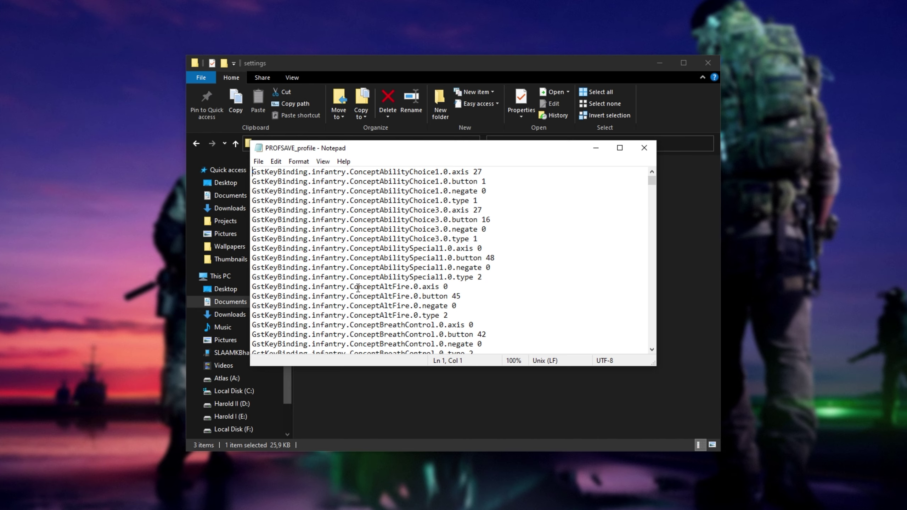
scroll(360, 290, down, 15)
scroll(362, 296, down, 15)
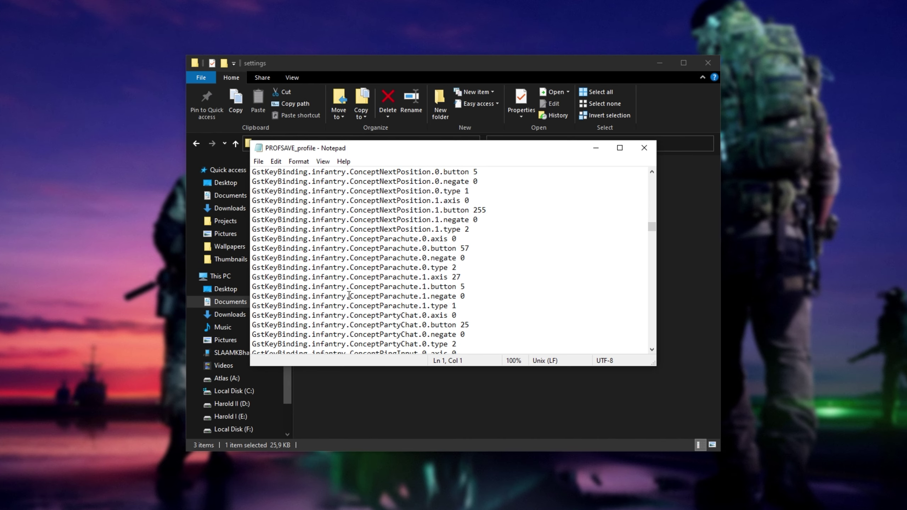
scroll(378, 309, down, 15)
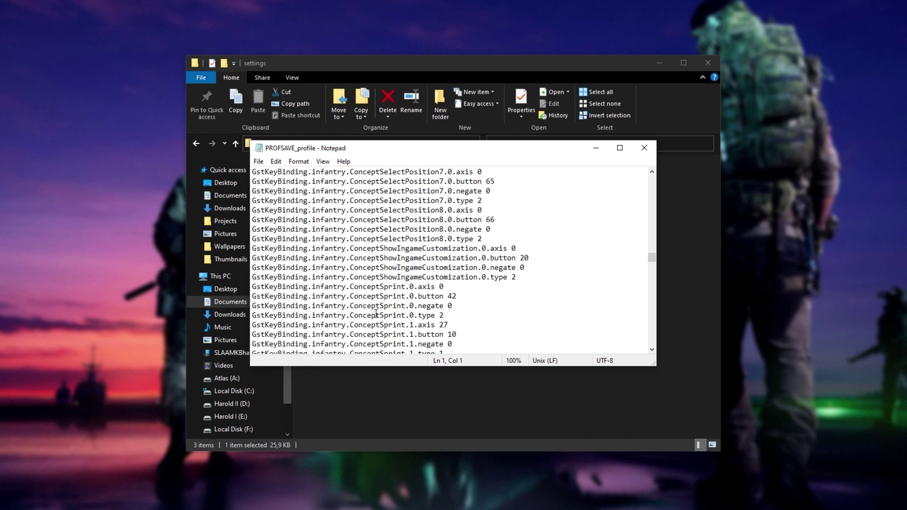
scroll(384, 203, up, 2)
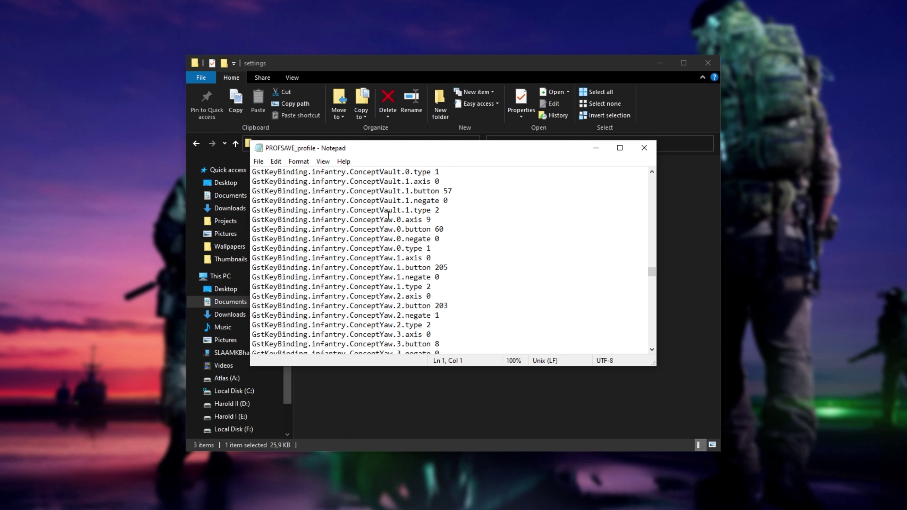
- Delete the ConceptYaw binding lines, save the file and close Notepad
click(443, 211)
drag(448, 213, 496, 278)
scroll(486, 284, down, 3)
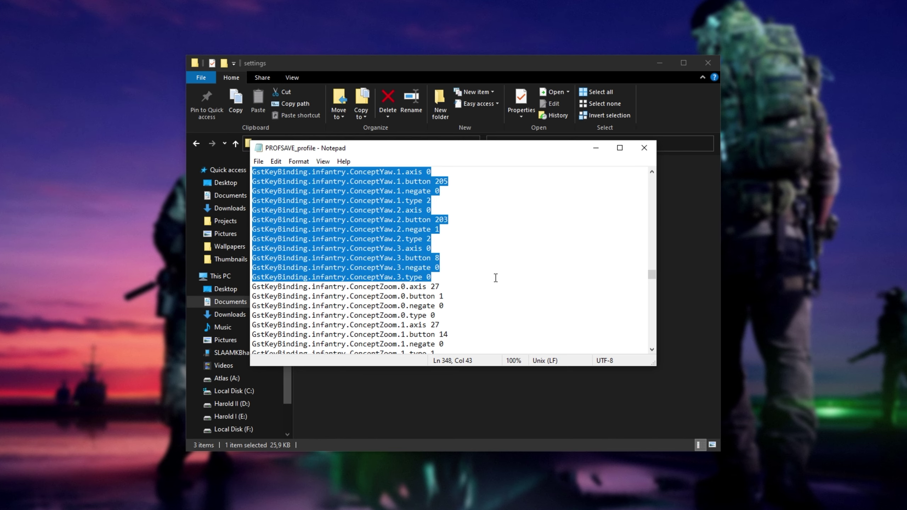
scroll(491, 299, up, 1)
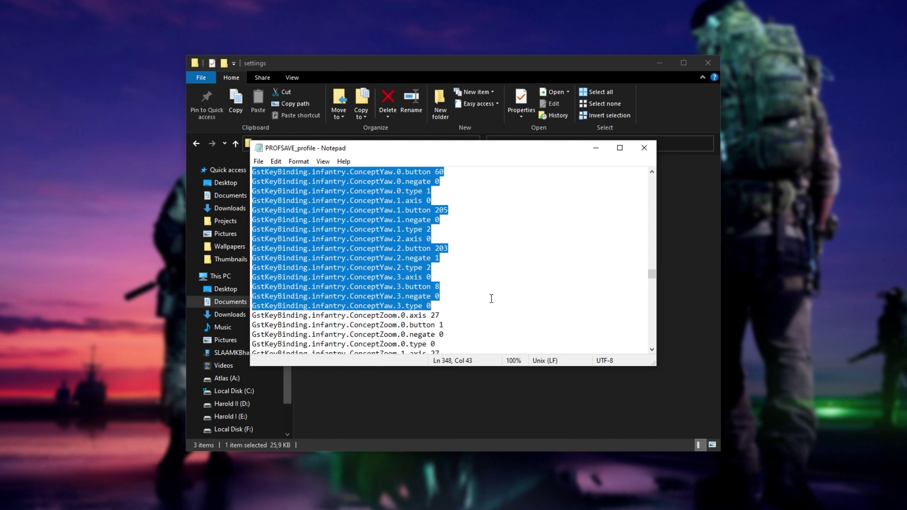
key(BackSpace)
scroll(492, 299, up, 1)
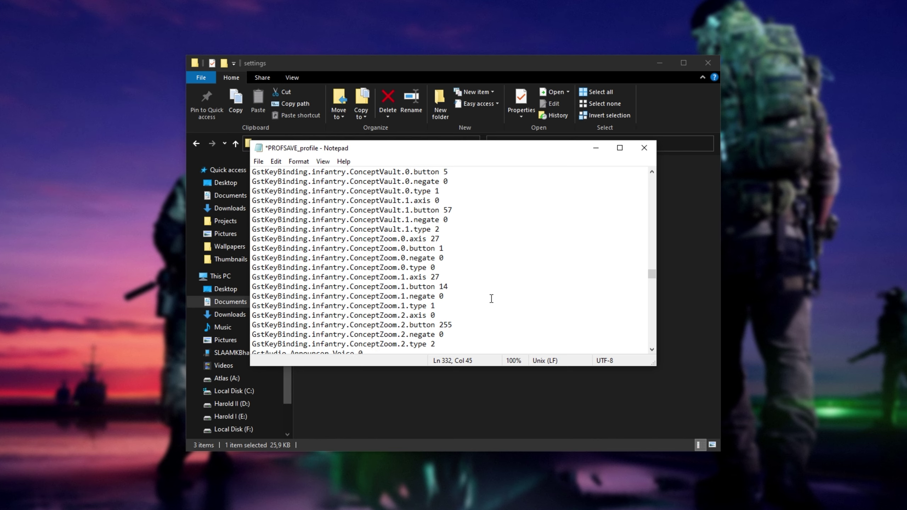
key(ctrl+s)
click(647, 147)
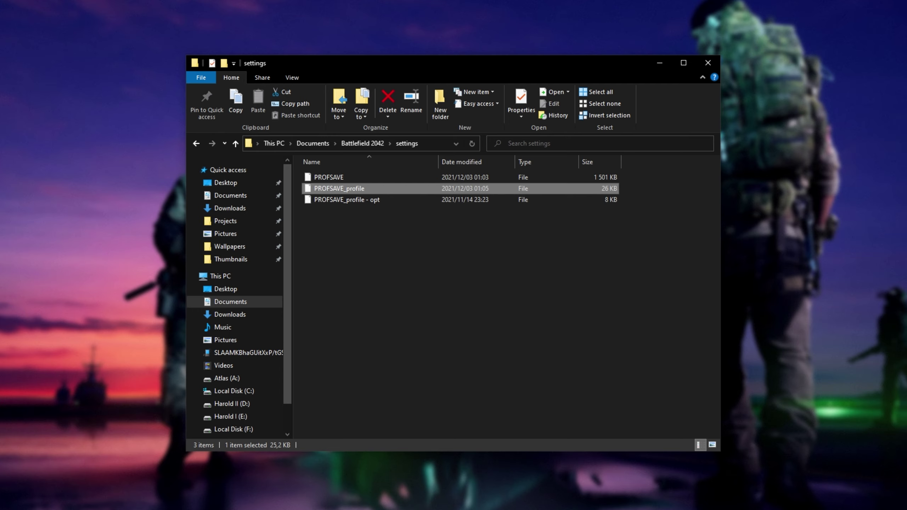
- Check the Screenshots, CrashDumps and cache subfolders of Battlefield 2042
key(alt+Up)
drag(460, 357, 385, 204)
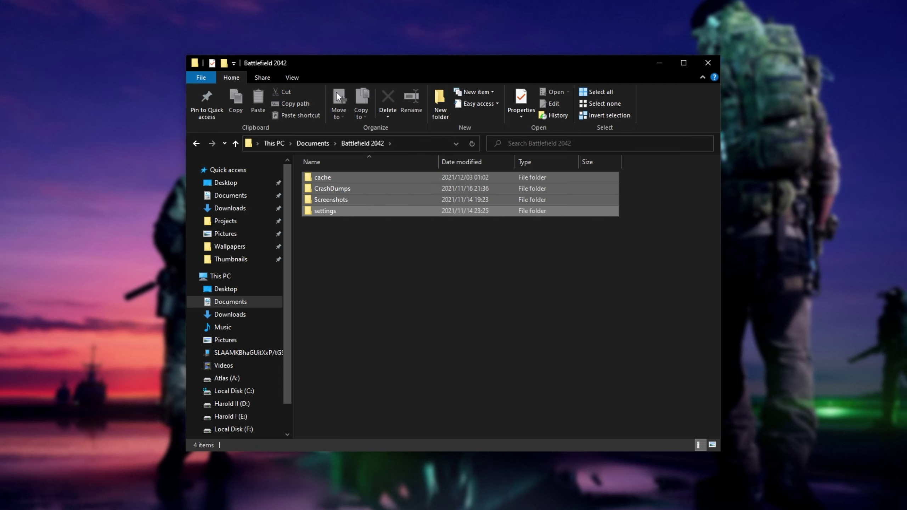
click(402, 202)
double_click(402, 201)
key(alt+Up)
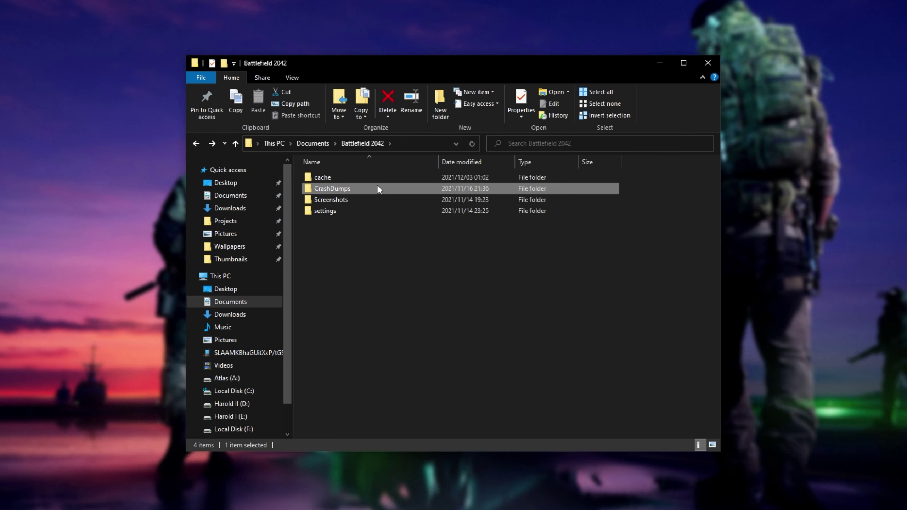
double_click(378, 188)
key(alt+Up)
double_click(377, 177)
scroll(377, 175, down, 1)
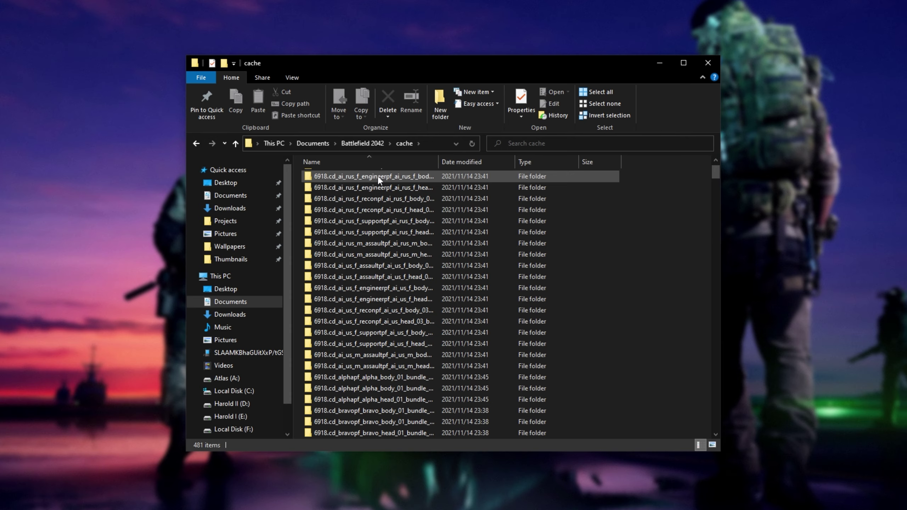
key(alt+Up)
- Select the settings folder, then return to the Documents folder
click(380, 211)
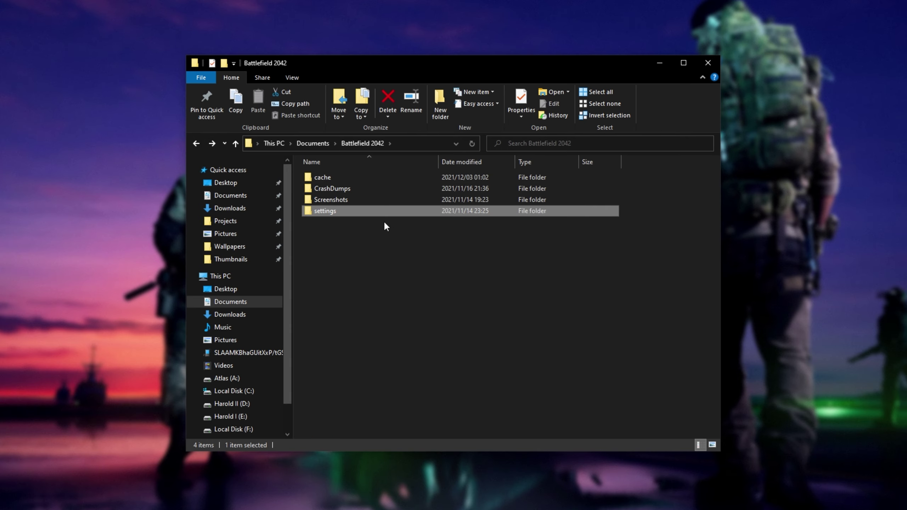
drag(388, 247, 373, 201)
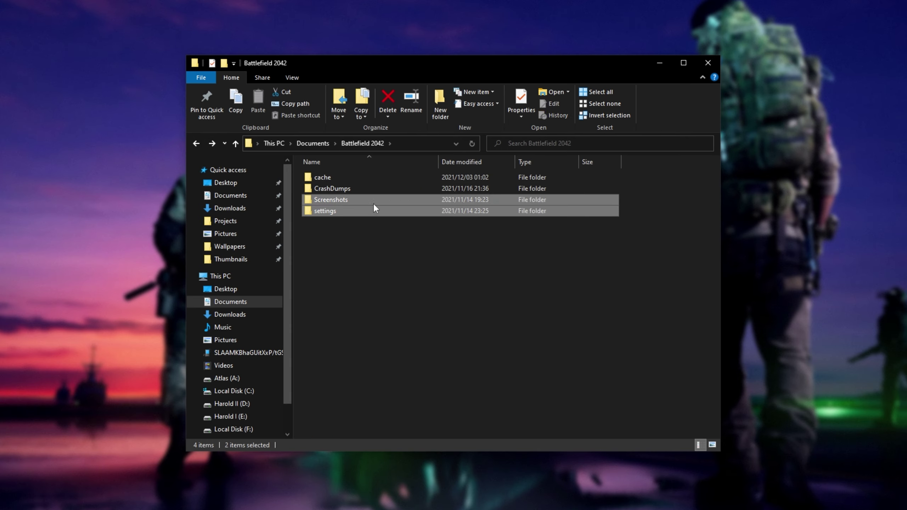
click(318, 140)
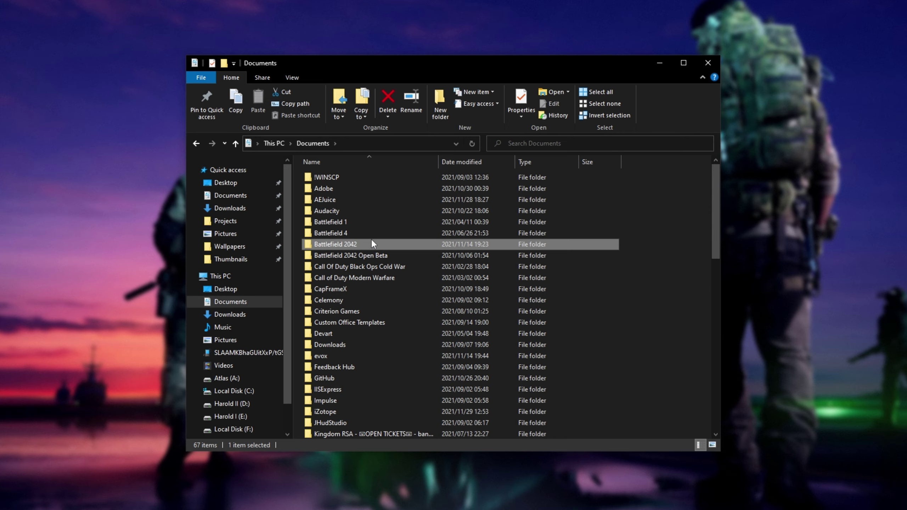
- Rename the Battlefield 2042 folder to 'Battlefield 2042 old', then undo the rename
click(360, 243)
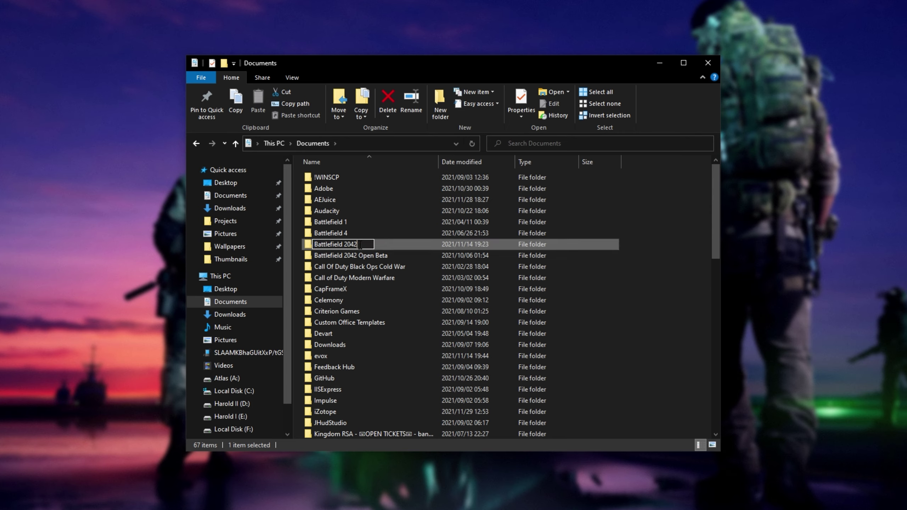
text(old)
key(Return)
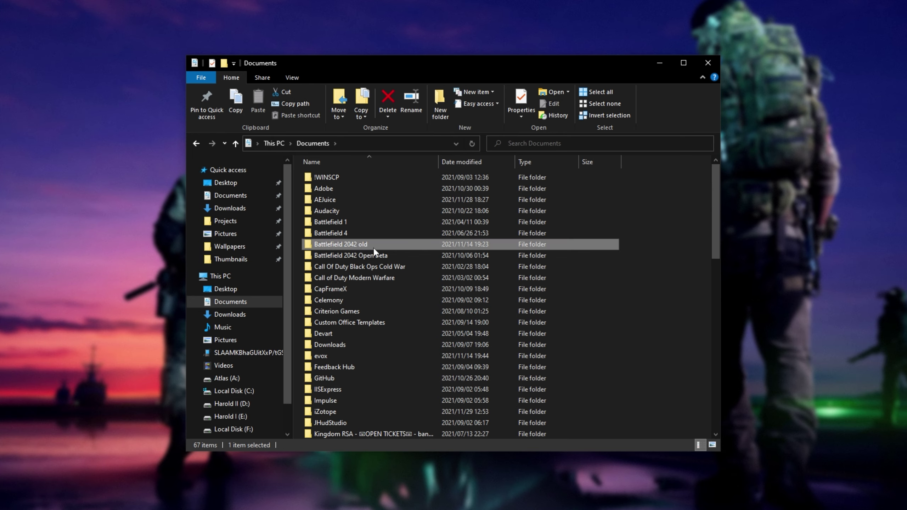
key(ctrl+z)
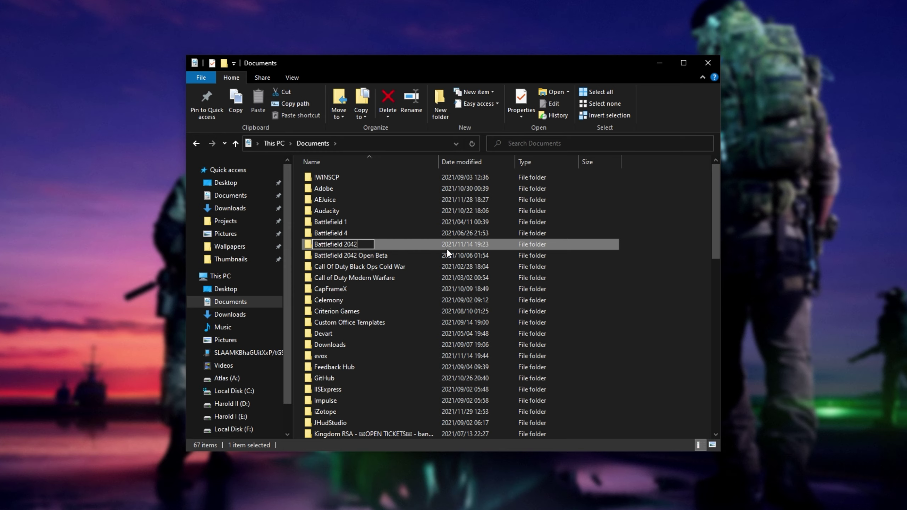